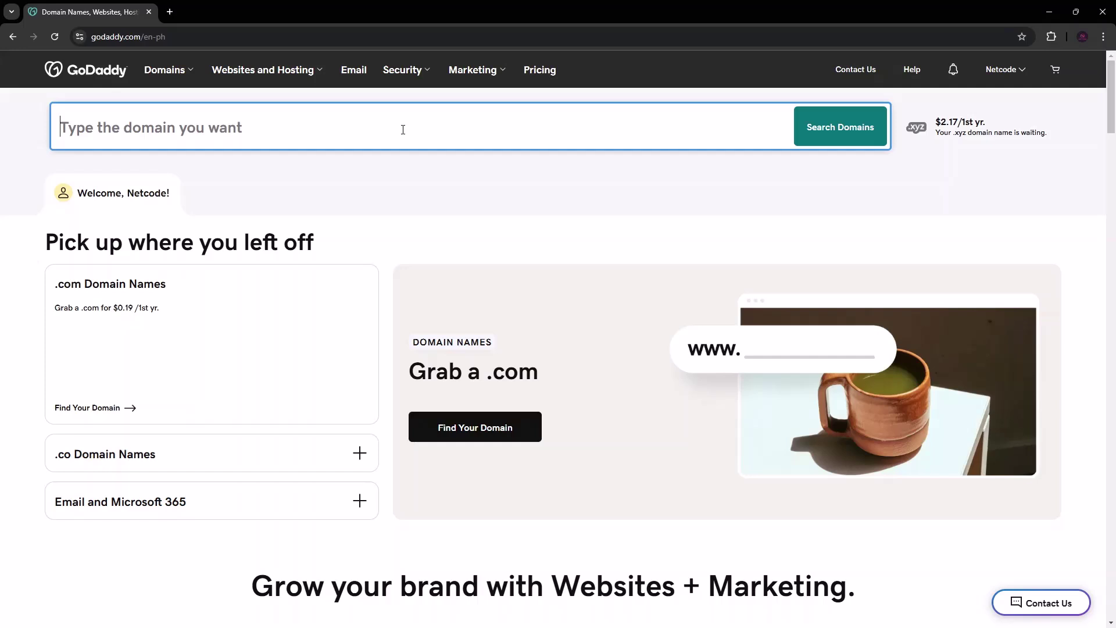
- Search GoDaddy for the domain name netcodehub and review the offered extensions and their prices
{"action": "type", "text": "netcode"}
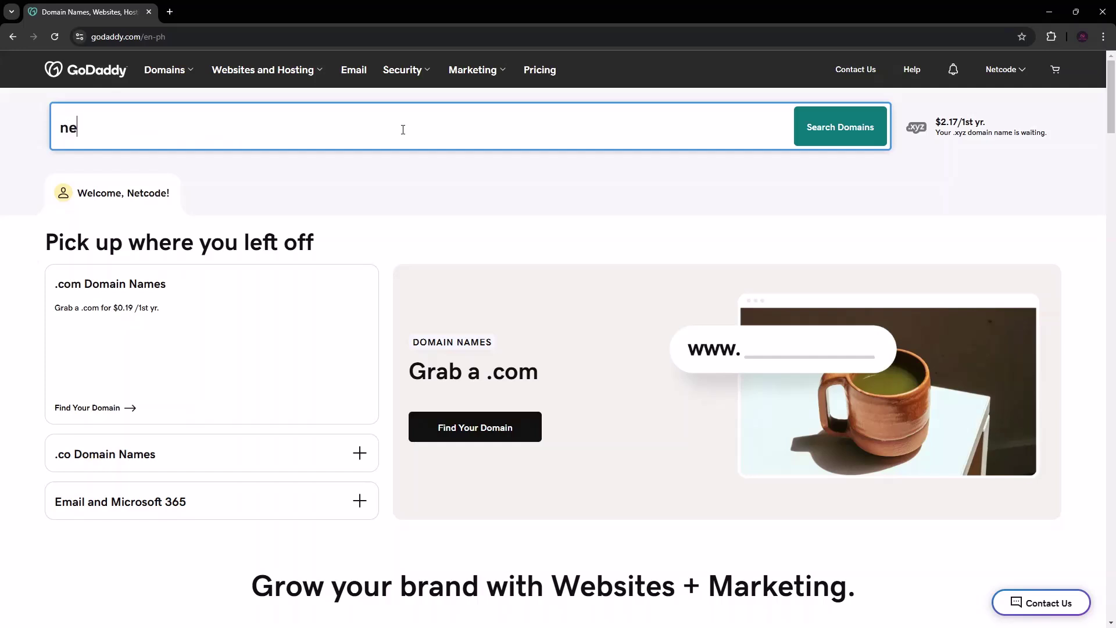
{"action": "type", "text": "hub"}
{"action": "left_click", "coordinate": [833, 130]}
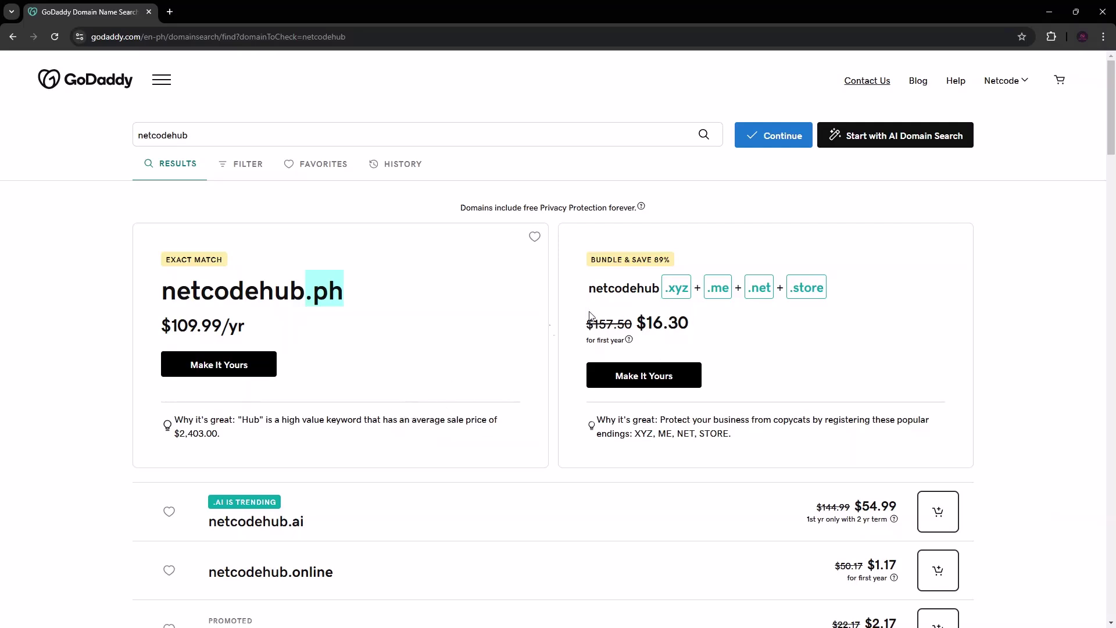
{"action": "scroll", "coordinate": [521, 334], "scroll_direction": "down", "scroll_amount": 2}
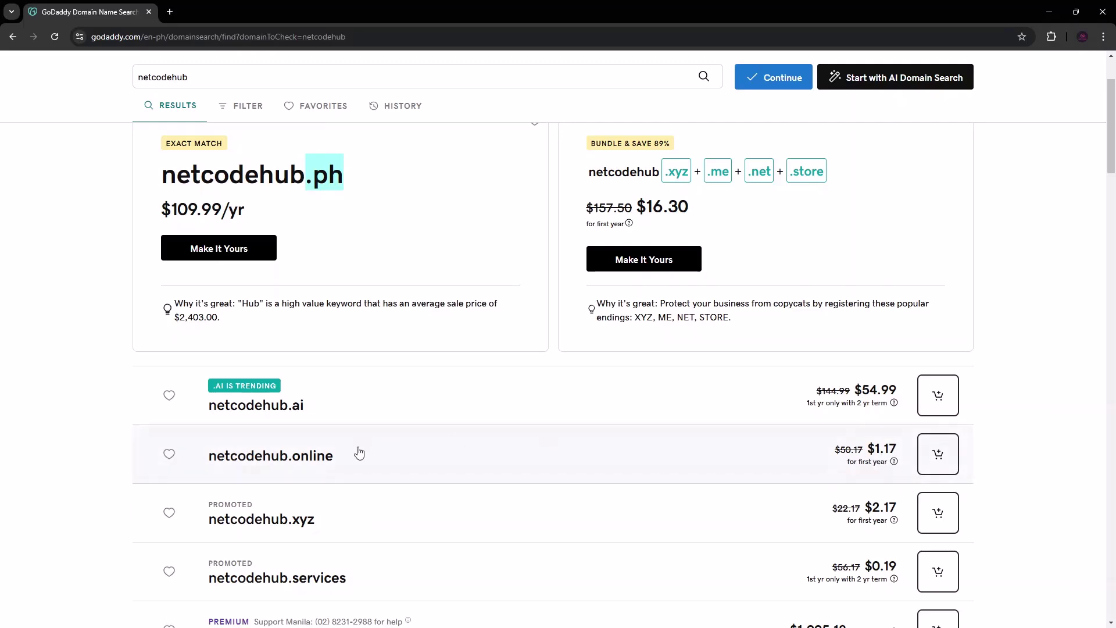
{"action": "scroll", "coordinate": [568, 568], "scroll_direction": "down", "scroll_amount": 3}
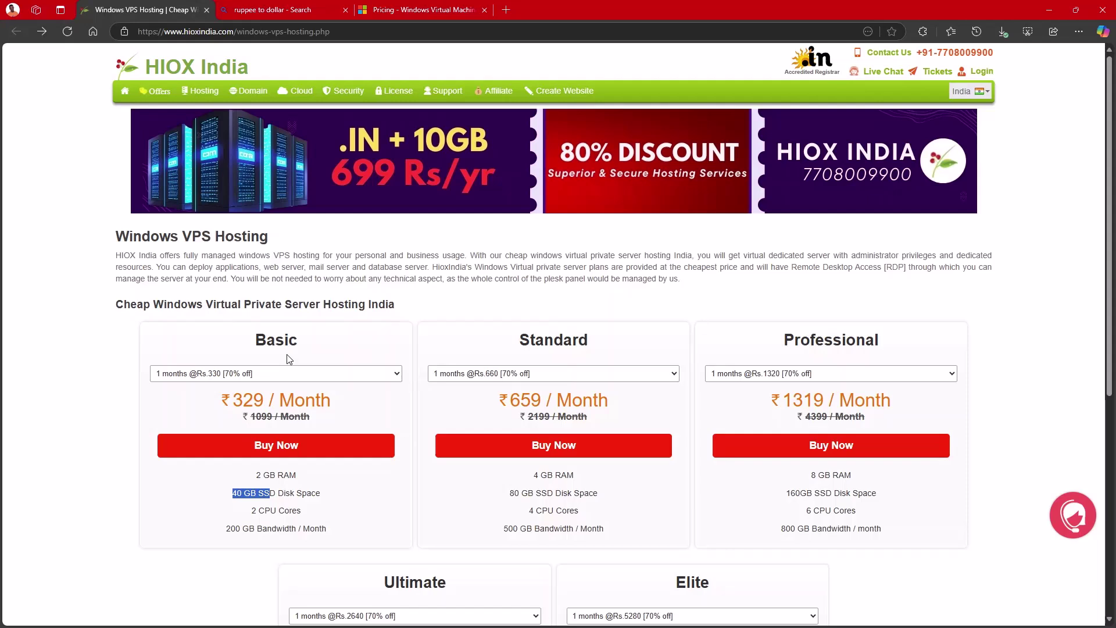
- Examine the monthly price of the Basic Windows VPS plan on the HIOX India page
{"action": "left_click", "coordinate": [306, 476]}
{"action": "left_click_drag", "start_coordinate": [266, 398], "coordinate": [236, 402]}
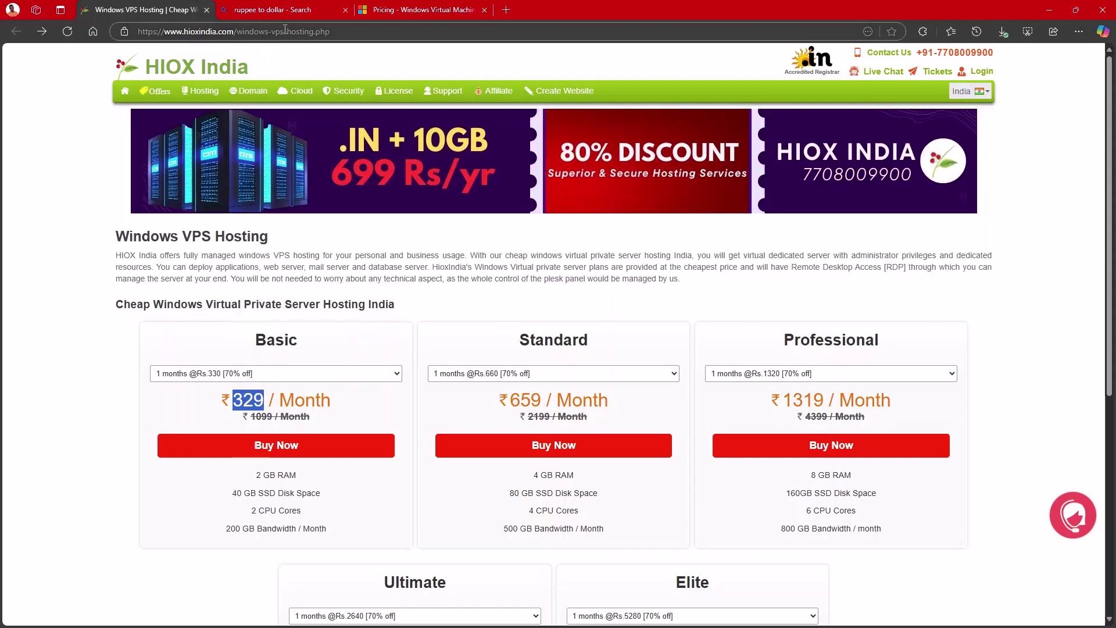
{"action": "mouse_move", "coordinate": [283, 17]}
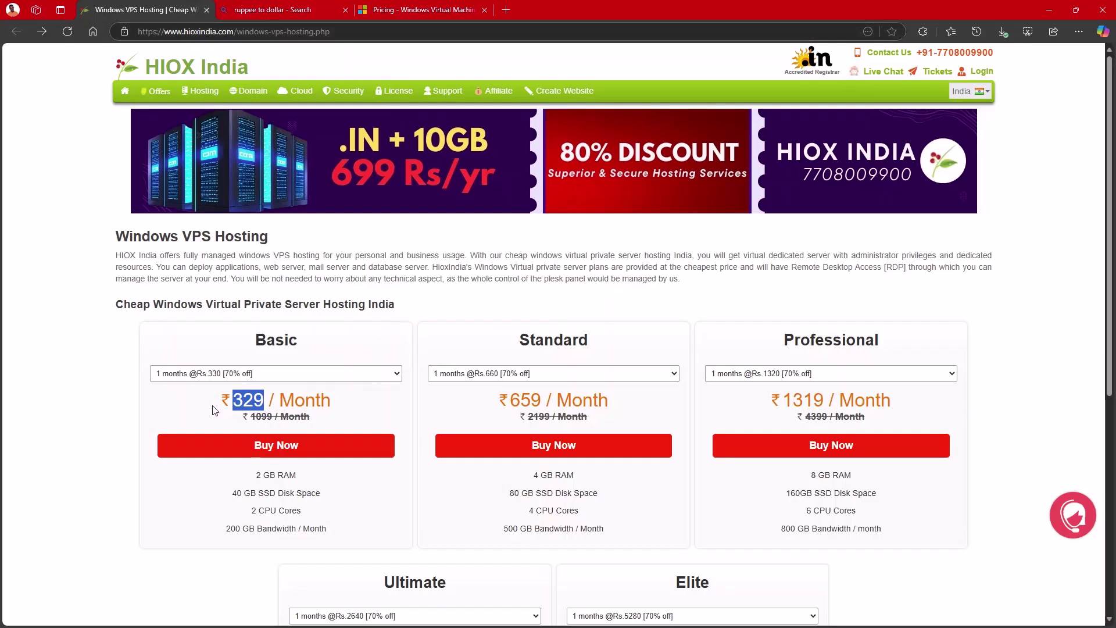
{"action": "left_click_drag", "start_coordinate": [269, 402], "coordinate": [233, 400]}
- Switch to the Azure Windows virtual machine pricing page and review the OS/Software, Category and Display pricing by filter options
{"action": "left_click", "coordinate": [418, 13]}
{"action": "left_click", "coordinate": [172, 275]}
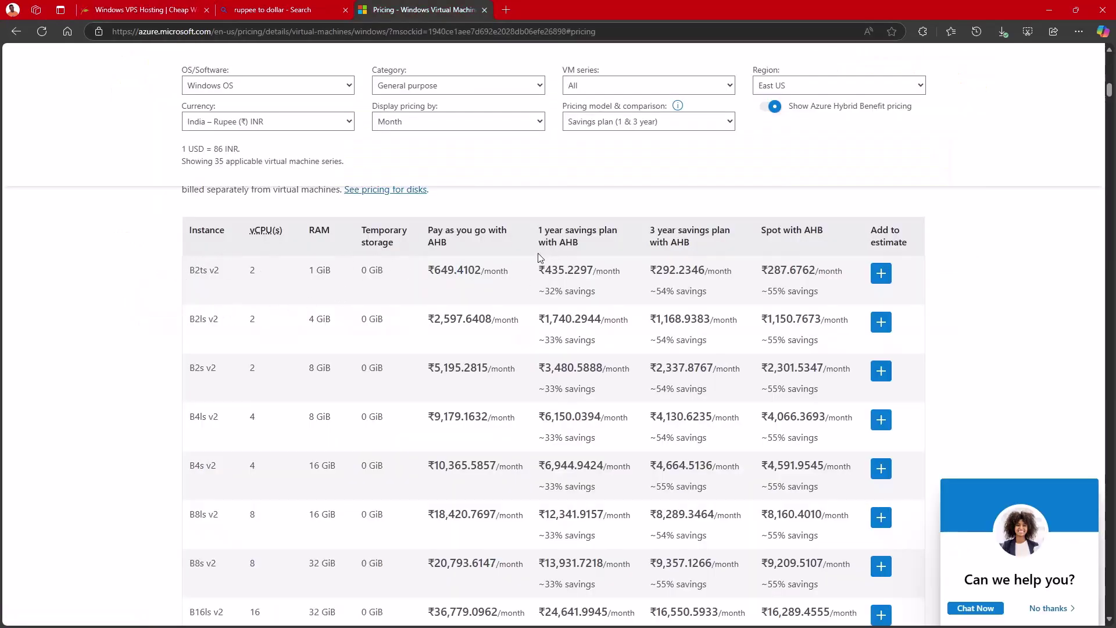
{"action": "scroll", "coordinate": [422, 231], "scroll_direction": "up", "scroll_amount": 3}
{"action": "scroll", "coordinate": [257, 154], "scroll_direction": "up", "scroll_amount": 3}
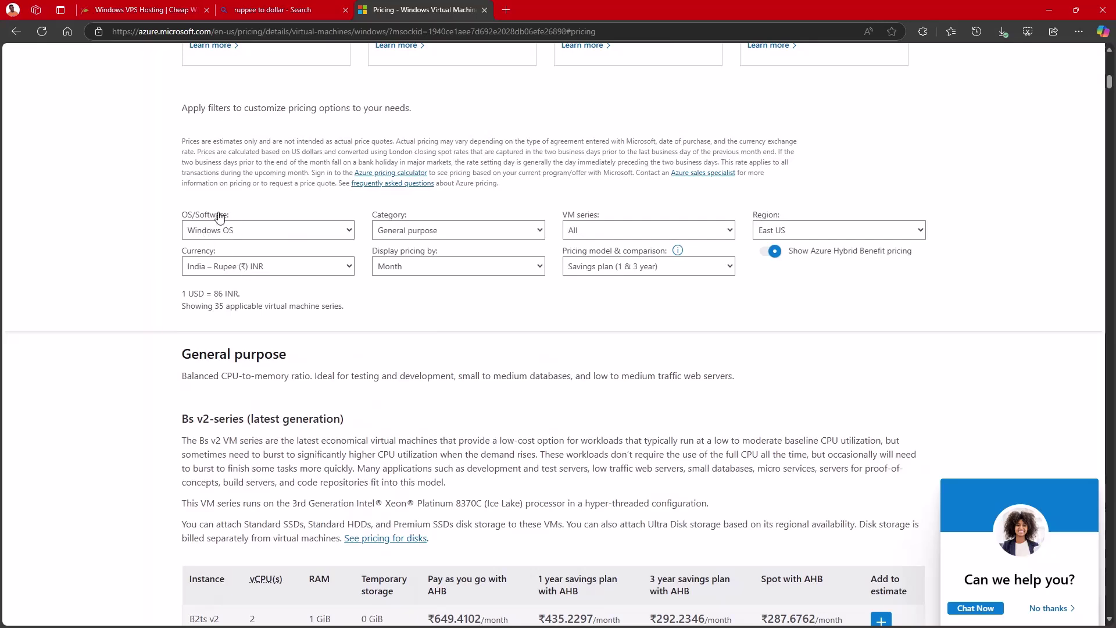
{"action": "left_click", "coordinate": [237, 234]}
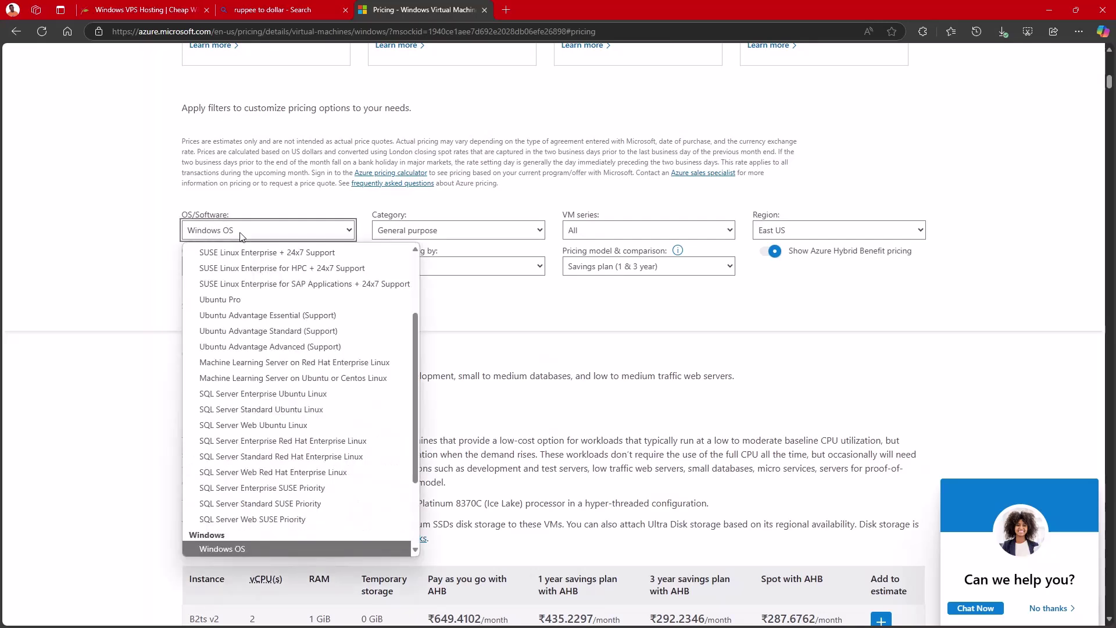
{"action": "scroll", "coordinate": [282, 247], "scroll_direction": "up", "scroll_amount": 1}
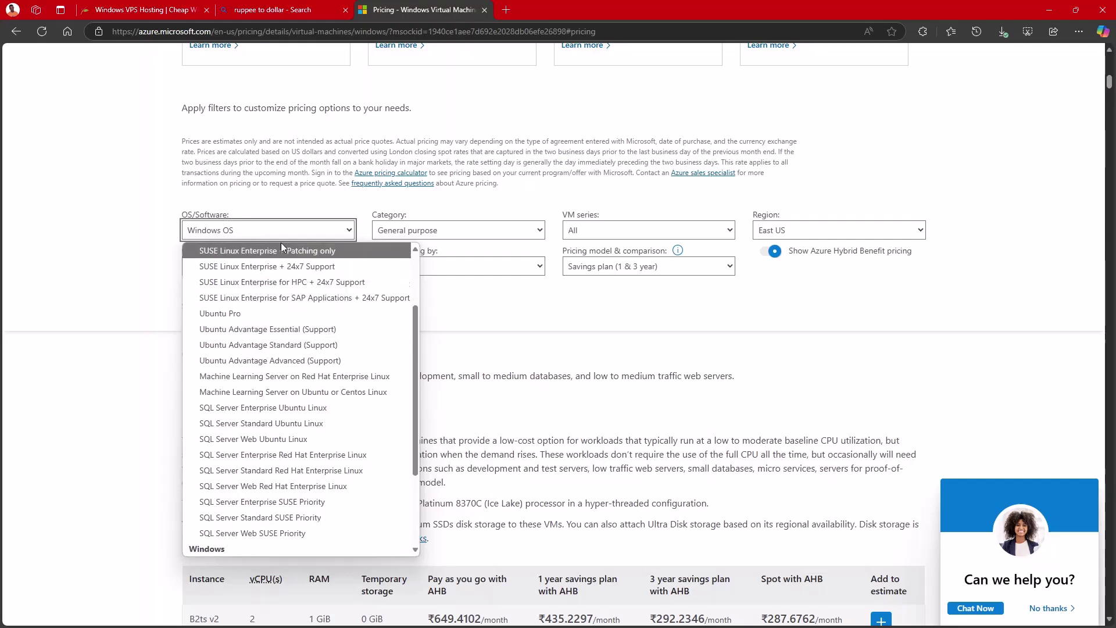
{"action": "left_click", "coordinate": [238, 236]}
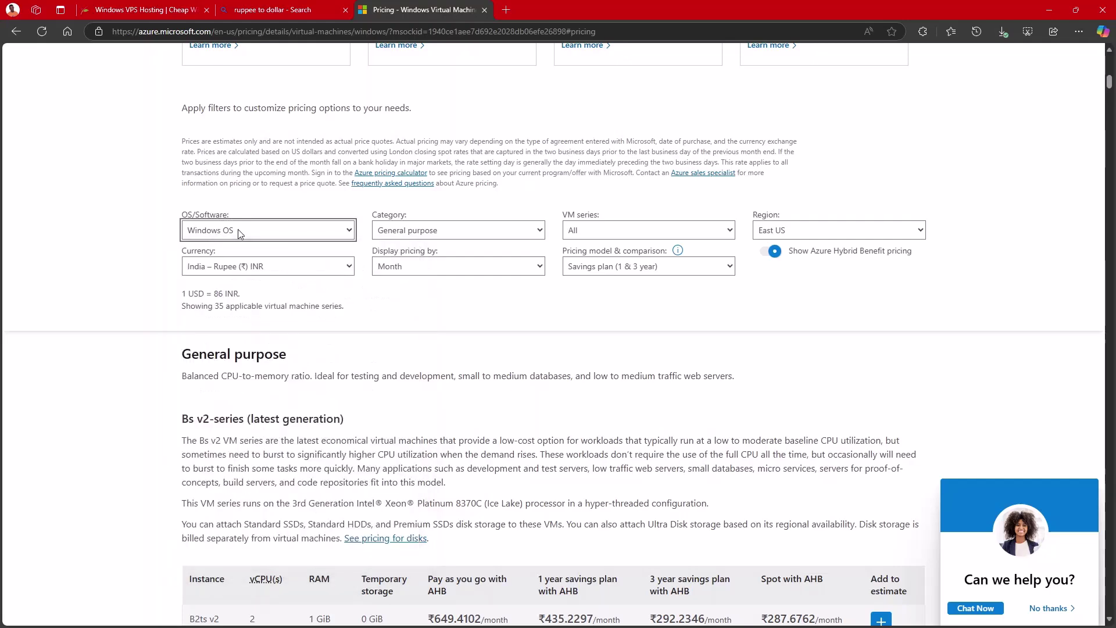
{"action": "left_click", "coordinate": [436, 235]}
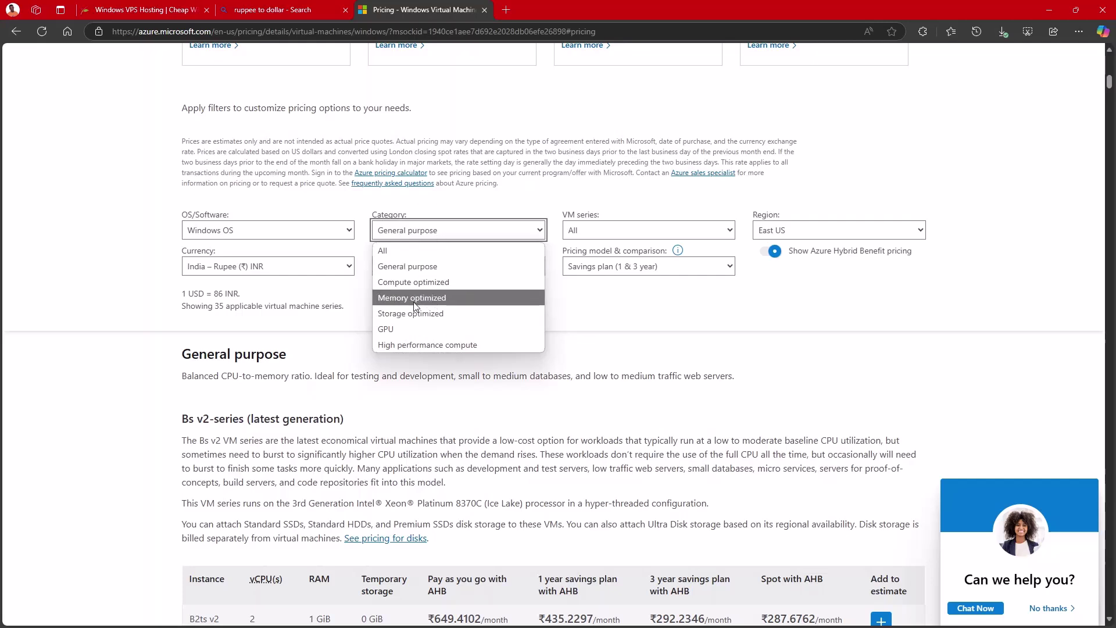
{"action": "left_click", "coordinate": [408, 232]}
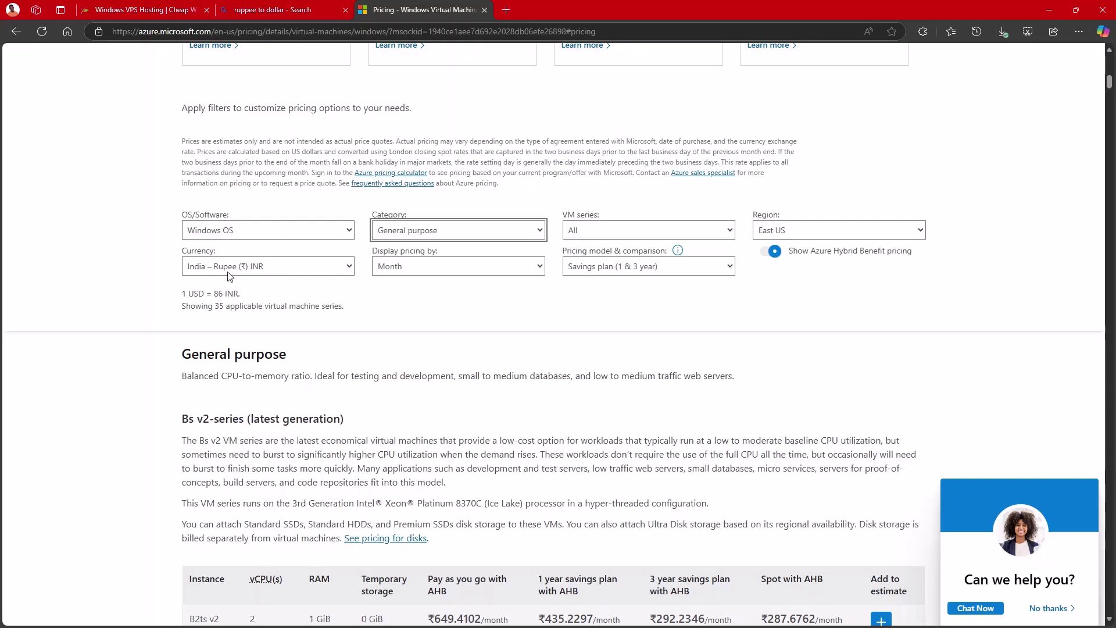
{"action": "left_click", "coordinate": [428, 267]}
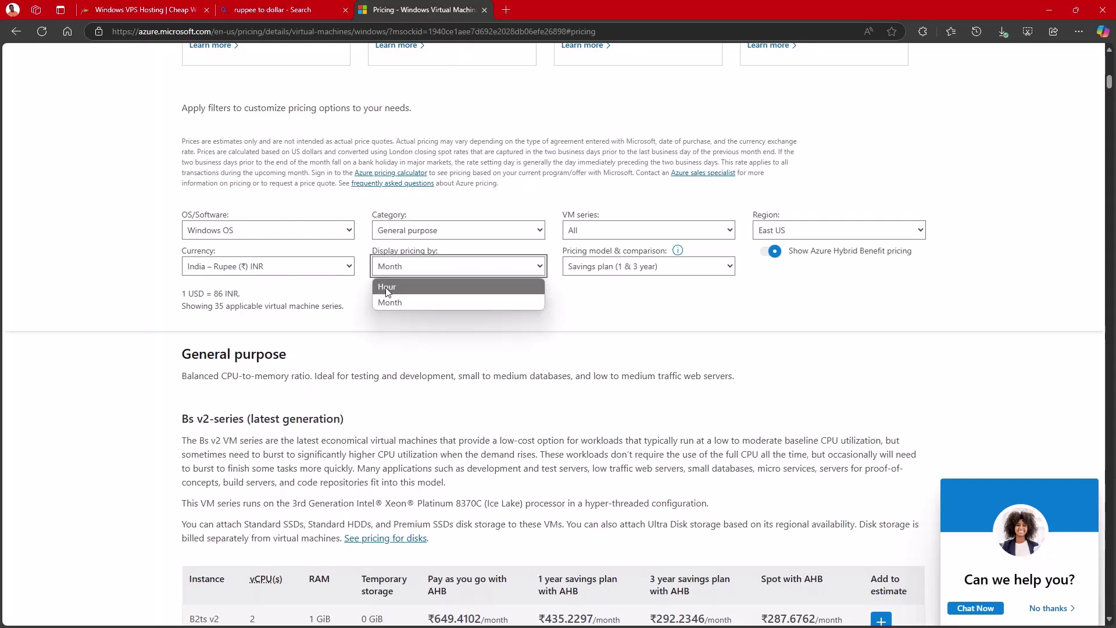
{"action": "left_click", "coordinate": [441, 265]}
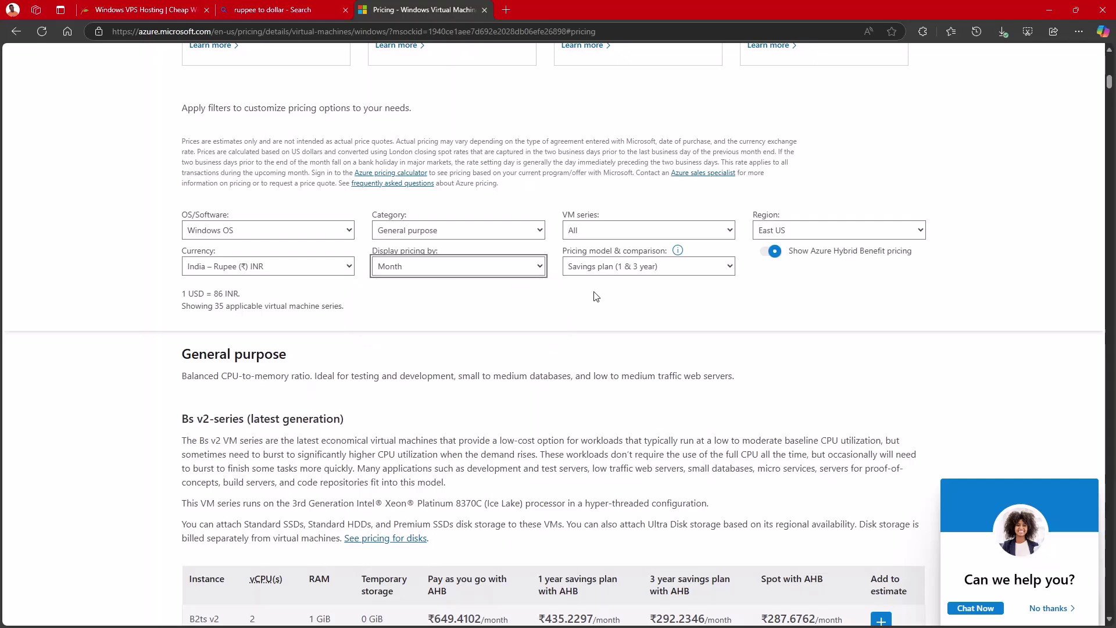
- Examine the pay-as-you-go price, vCPU count and RAM of the B2ts v2 instance in the Azure pricing table
{"action": "scroll", "coordinate": [317, 356], "scroll_direction": "down", "scroll_amount": 3}
{"action": "scroll", "coordinate": [407, 398], "scroll_direction": "down", "scroll_amount": 3}
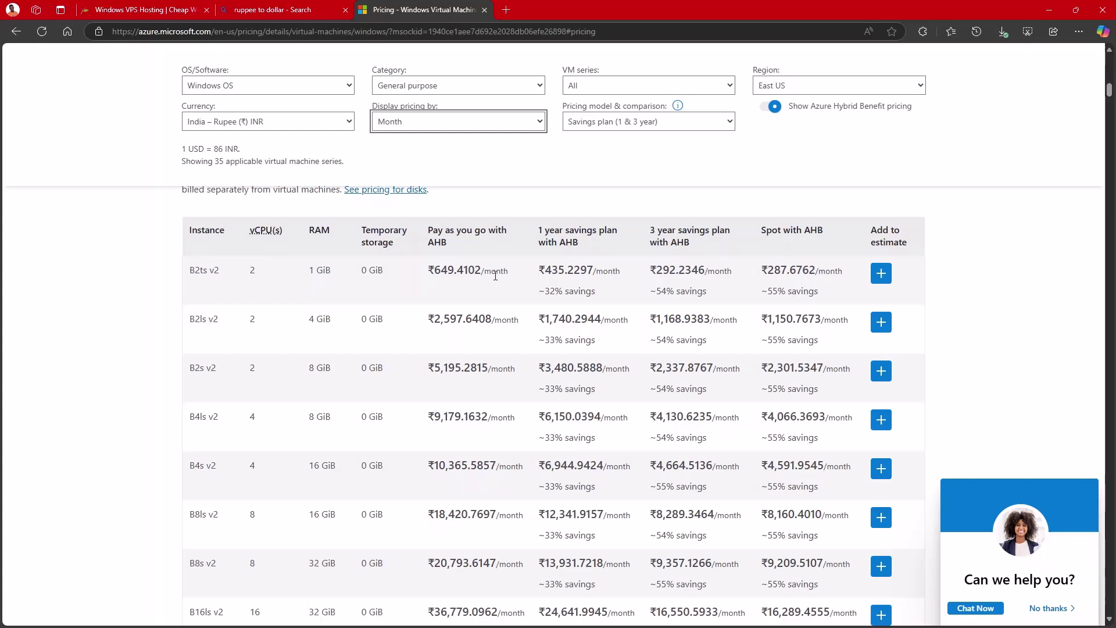
{"action": "left_click_drag", "start_coordinate": [508, 273], "coordinate": [436, 271]}
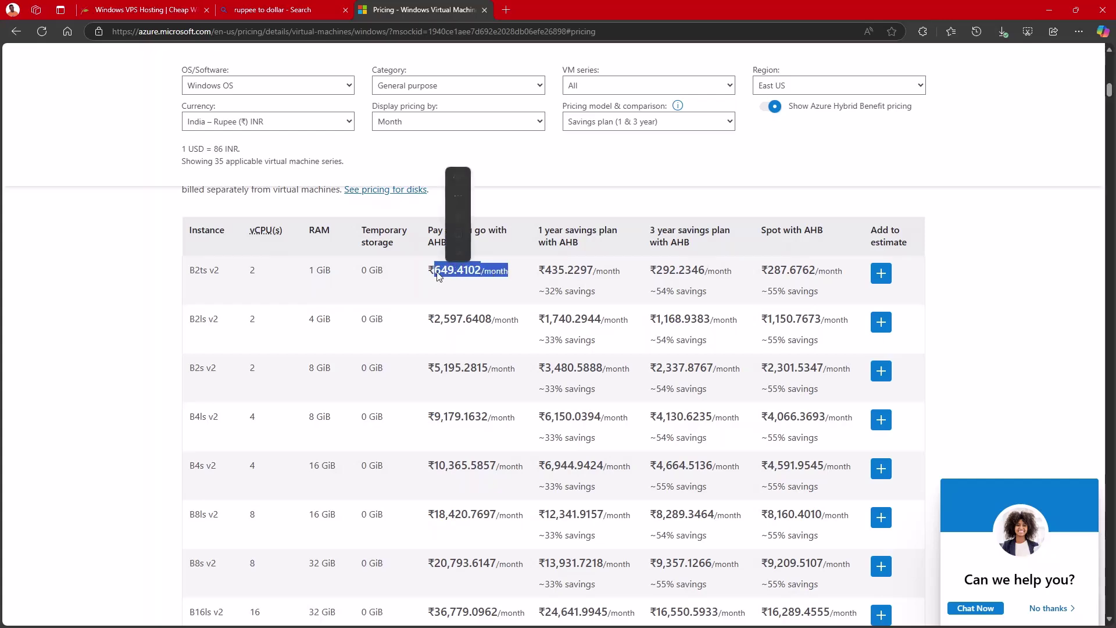
{"action": "left_click_drag", "start_coordinate": [332, 271], "coordinate": [245, 272]}
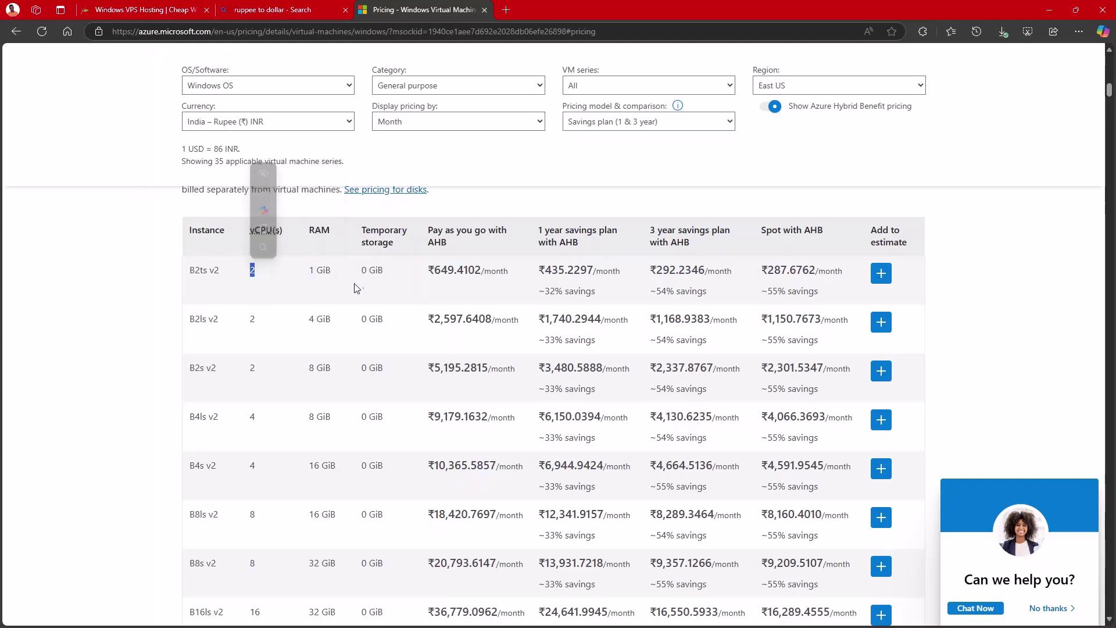
{"action": "left_click_drag", "start_coordinate": [332, 272], "coordinate": [298, 270]}
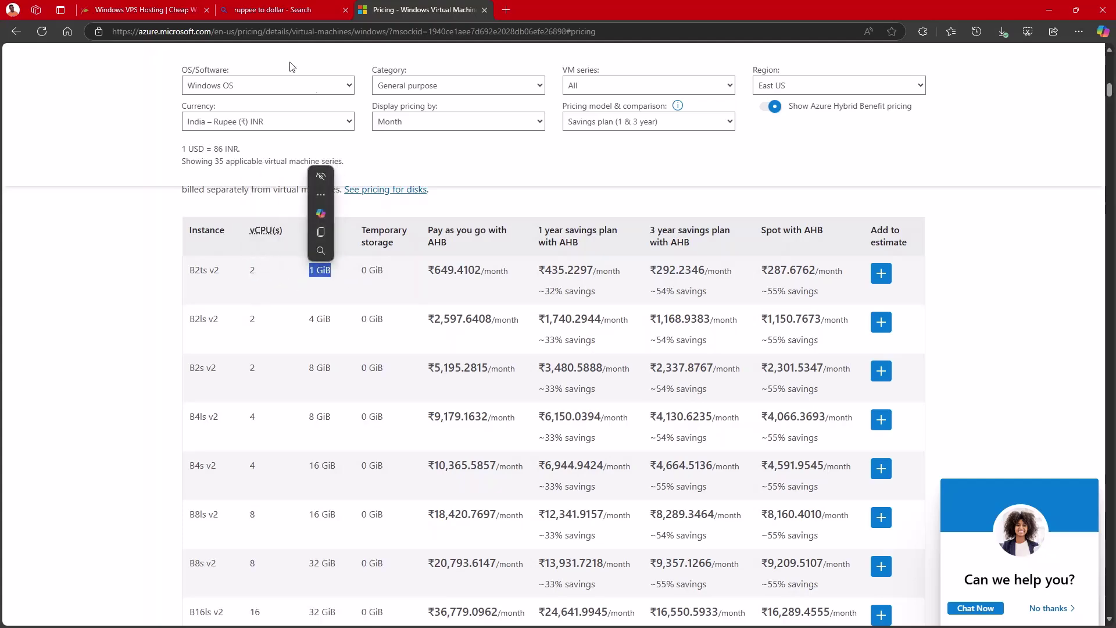
- Return to the HIOX India hosting plans and check the Basic plan's RAM for comparison
{"action": "left_click", "coordinate": [142, 10]}
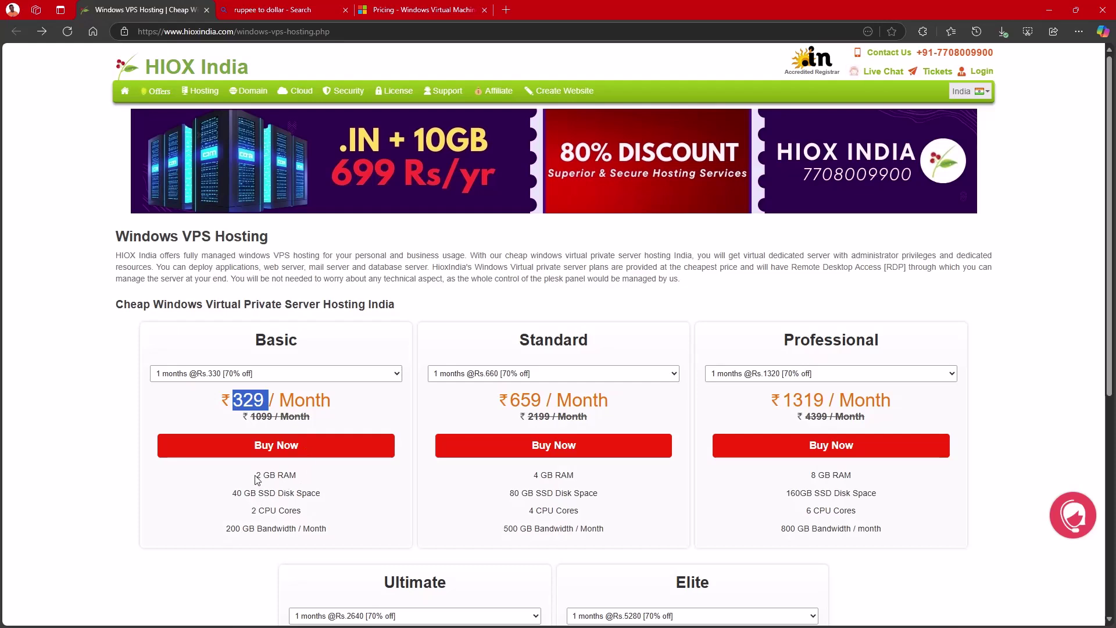
{"action": "left_click_drag", "start_coordinate": [256, 476], "coordinate": [297, 476]}
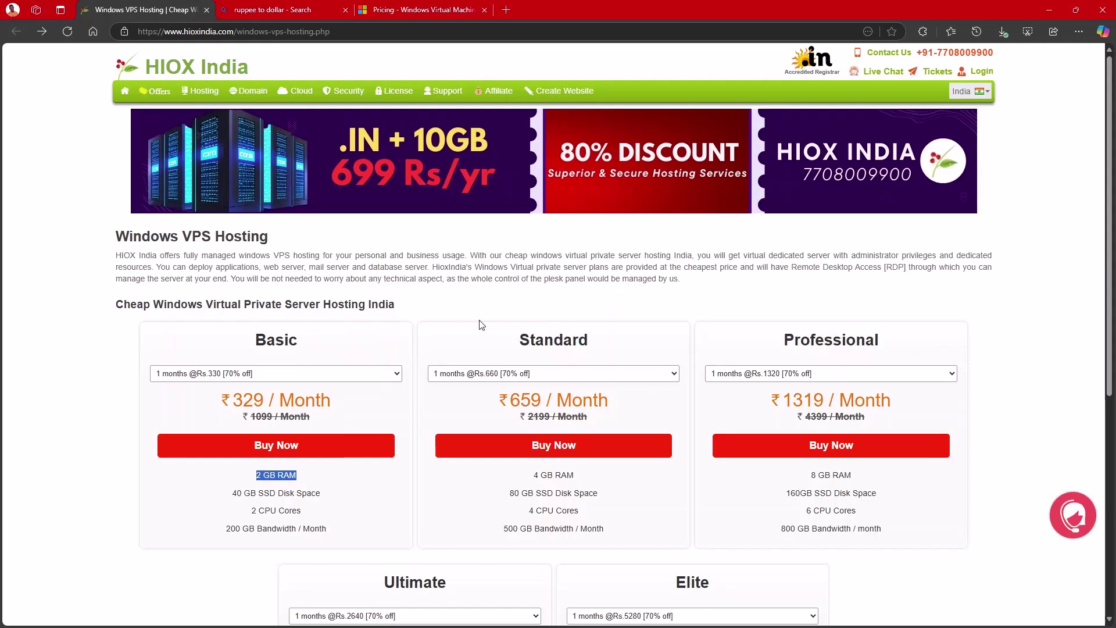
{"action": "mouse_move", "coordinate": [405, 122]}
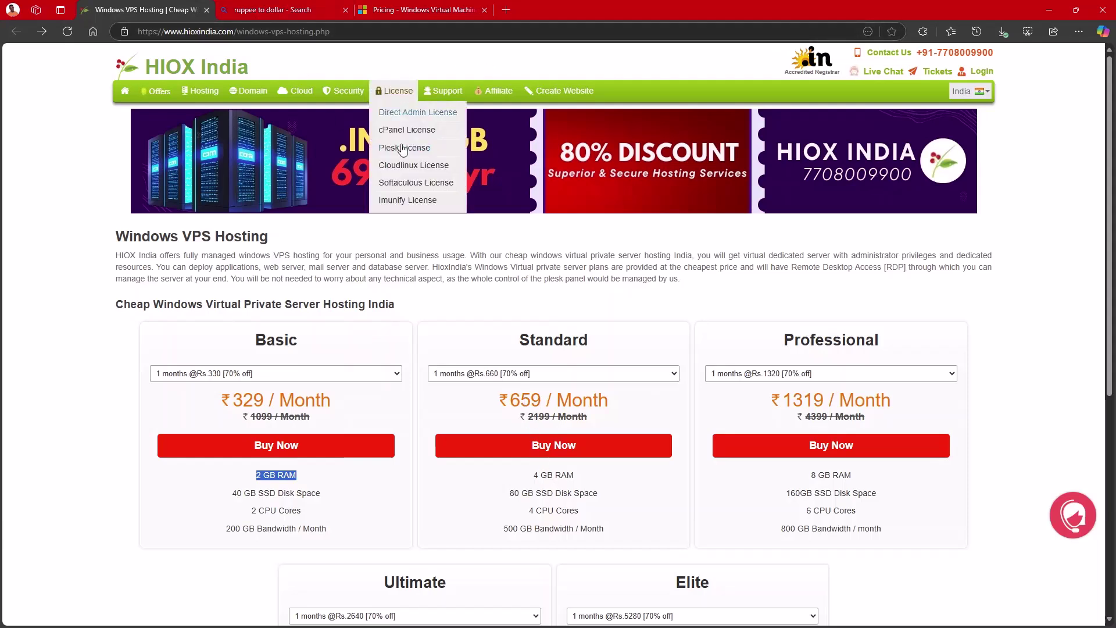
- Start an order for the Basic VPS plan with host name netcode.xyz and Windows 2022 Standard as operating system
{"action": "left_click", "coordinate": [285, 447]}
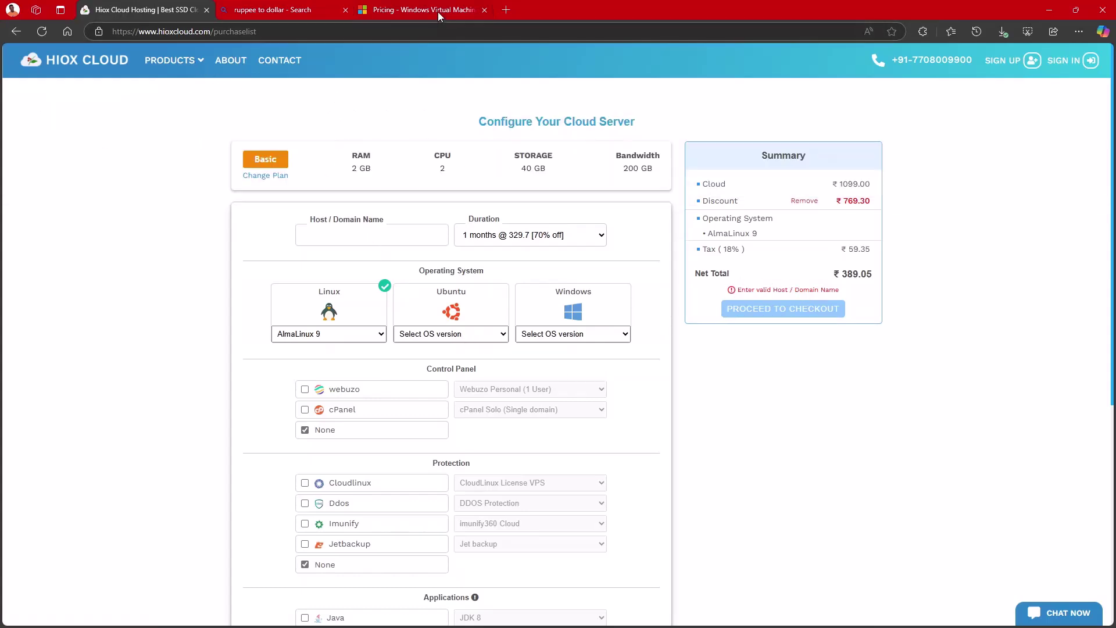
{"action": "left_click", "coordinate": [352, 243]}
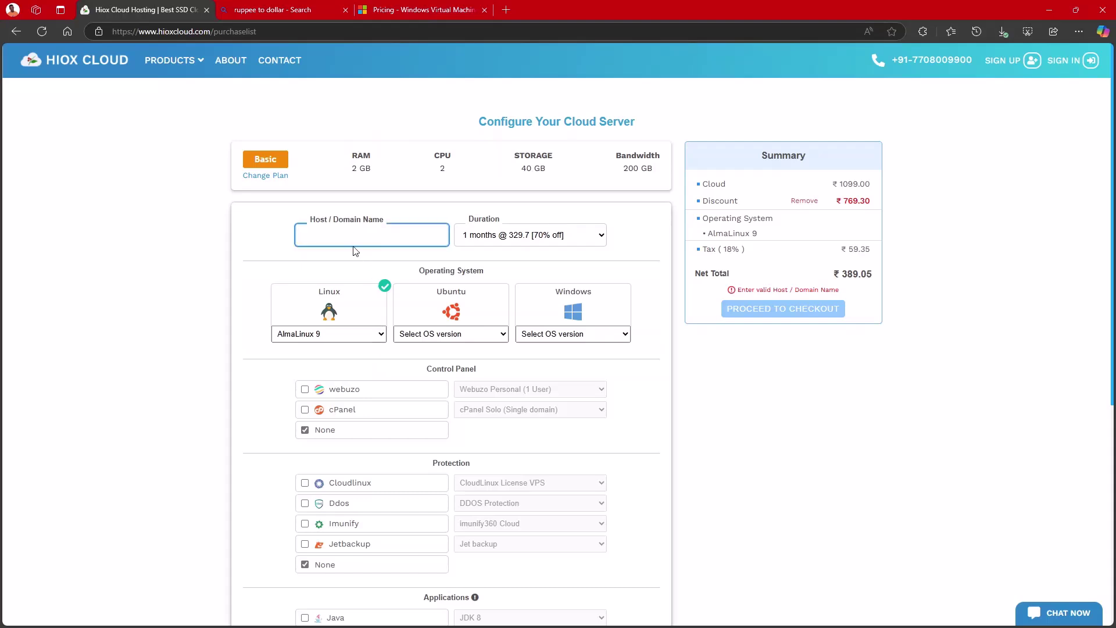
{"action": "type", "text": "netcode.xyz"}
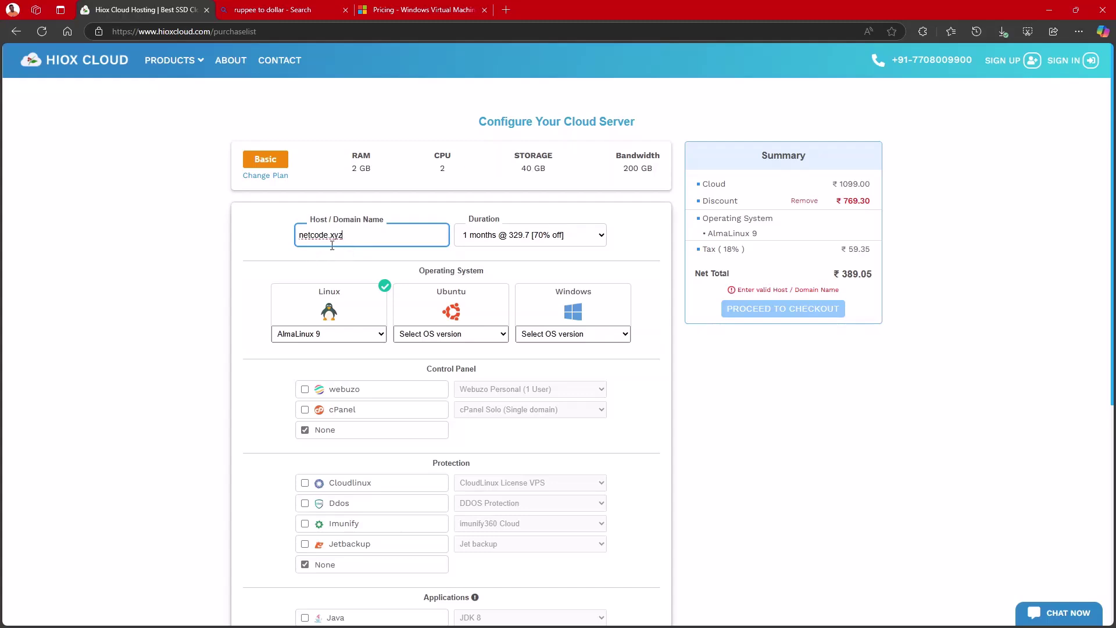
{"action": "left_click", "coordinate": [572, 315]}
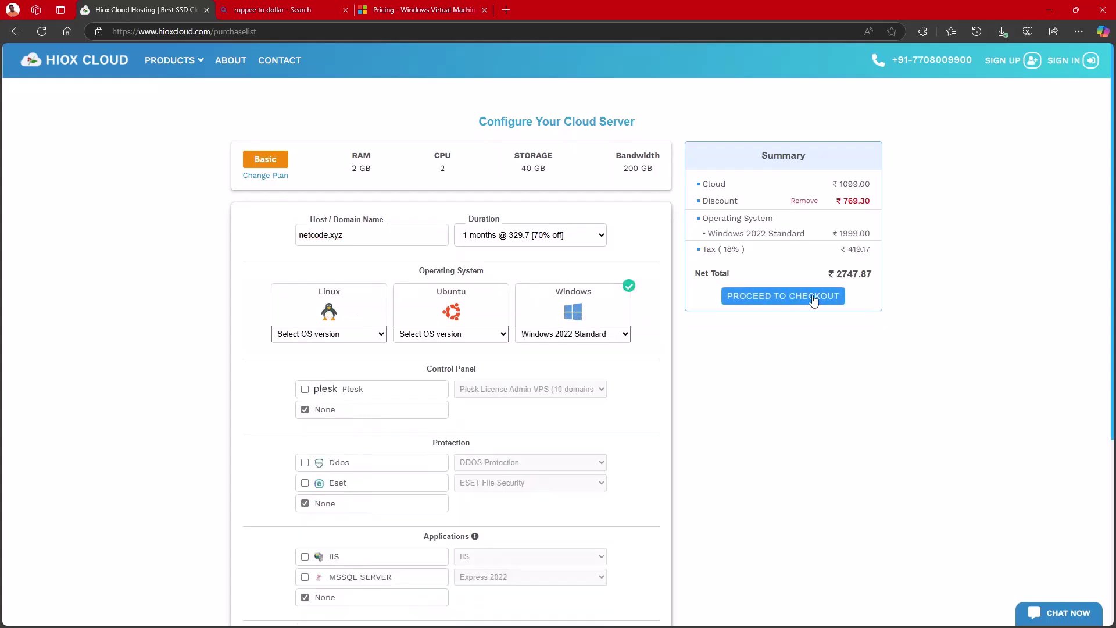
- Add the IIS and MSSQL SERVER Express 2022 applications to the cloud server configuration
{"action": "scroll", "coordinate": [414, 407], "scroll_direction": "down", "scroll_amount": 2}
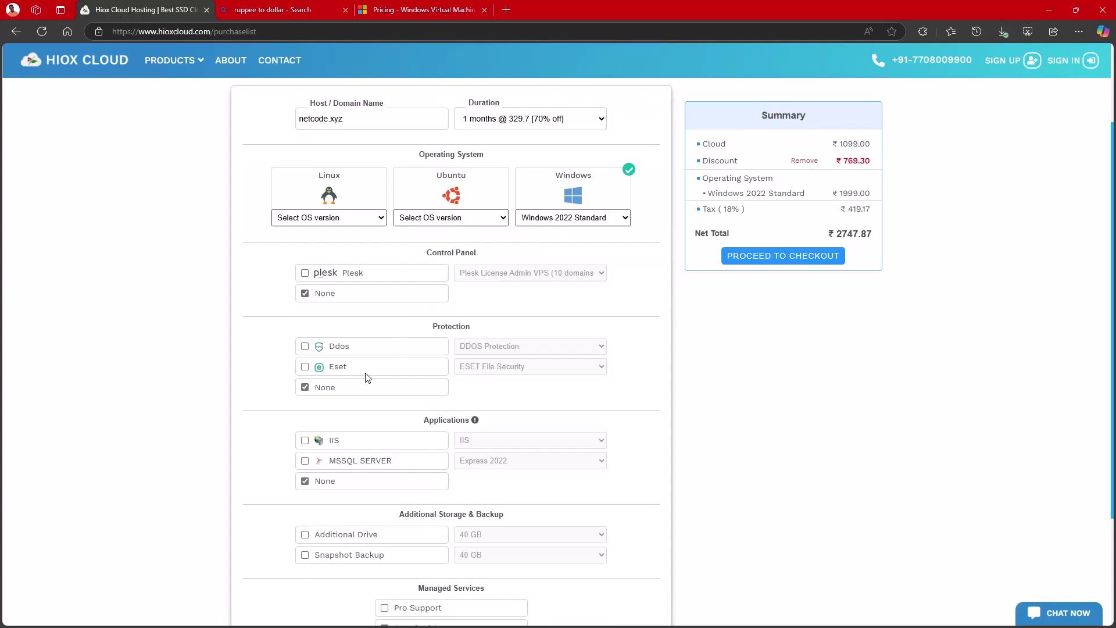
{"action": "scroll", "coordinate": [438, 354], "scroll_direction": "down", "scroll_amount": 2}
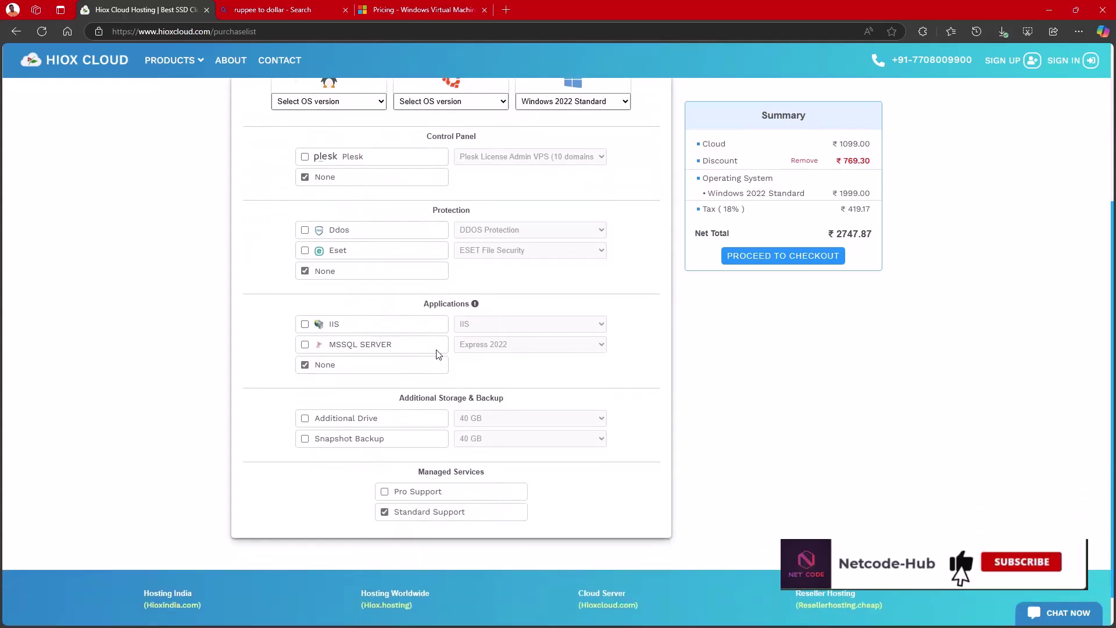
{"action": "left_click", "coordinate": [305, 325]}
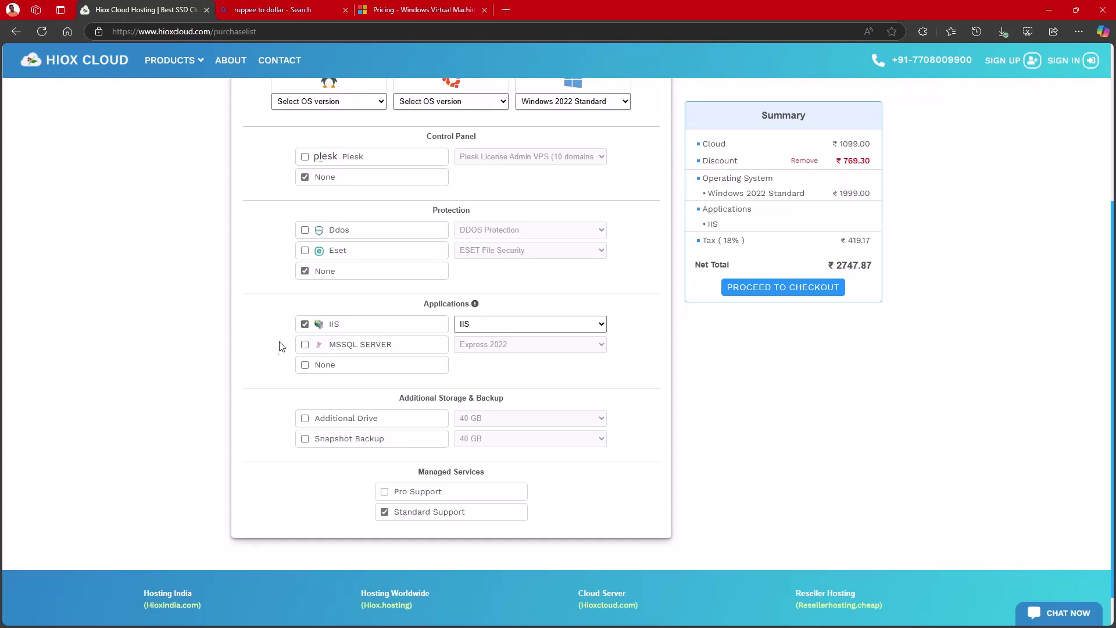
{"action": "left_click", "coordinate": [305, 344]}
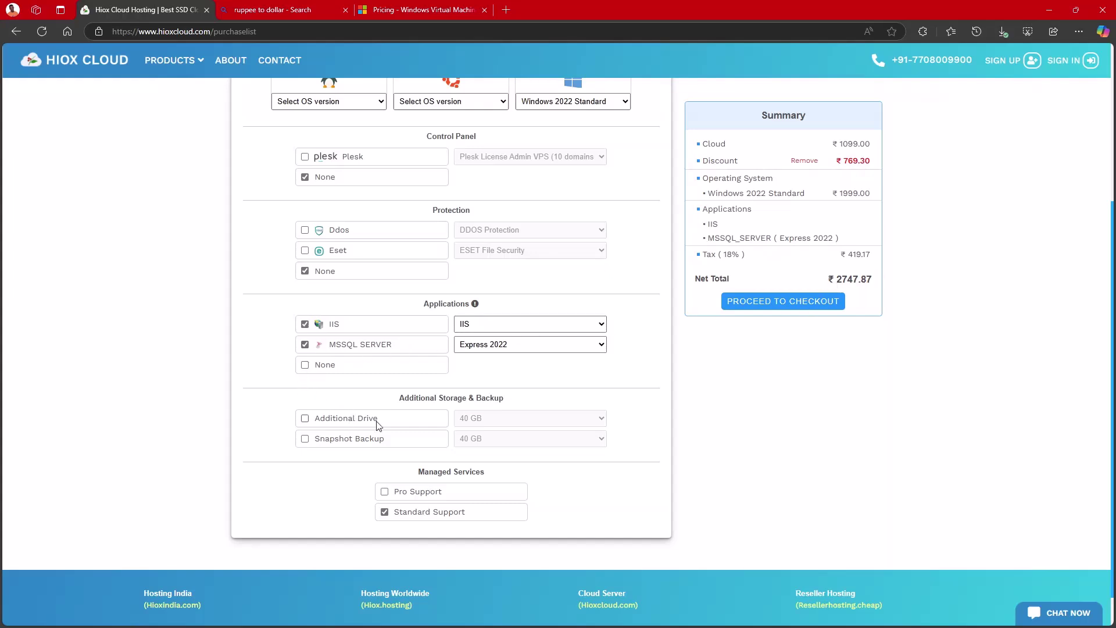
- Convert the order's net total from Indian rupees to US dollars in the Bing currency converter and return to the server order
{"action": "scroll", "coordinate": [422, 495], "scroll_direction": "down", "scroll_amount": 1}
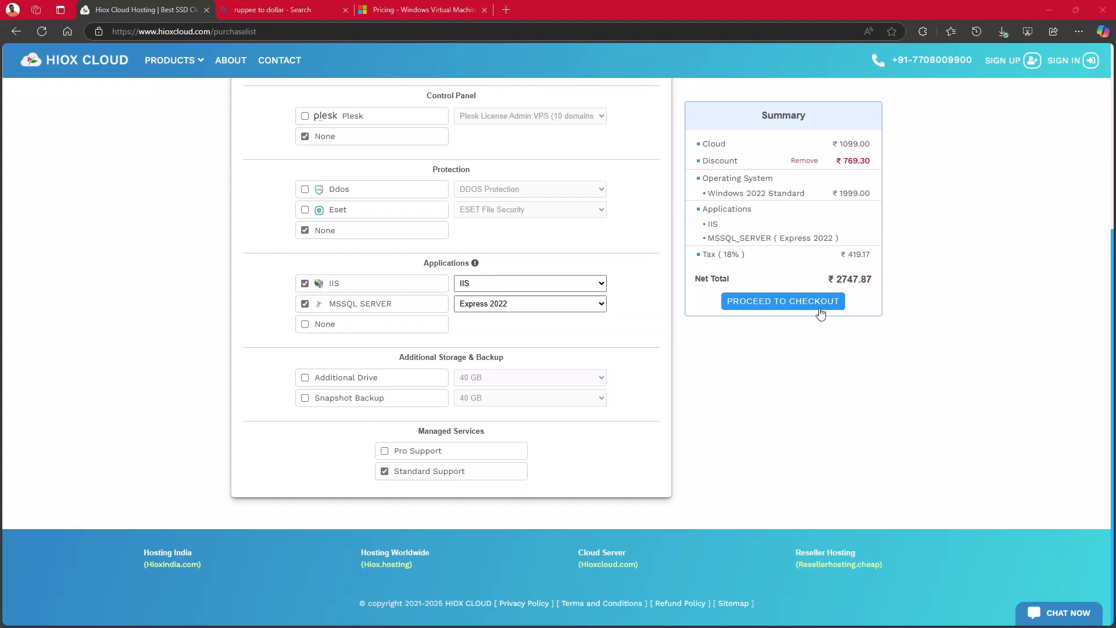
{"action": "left_click_drag", "start_coordinate": [837, 278], "coordinate": [878, 282]}
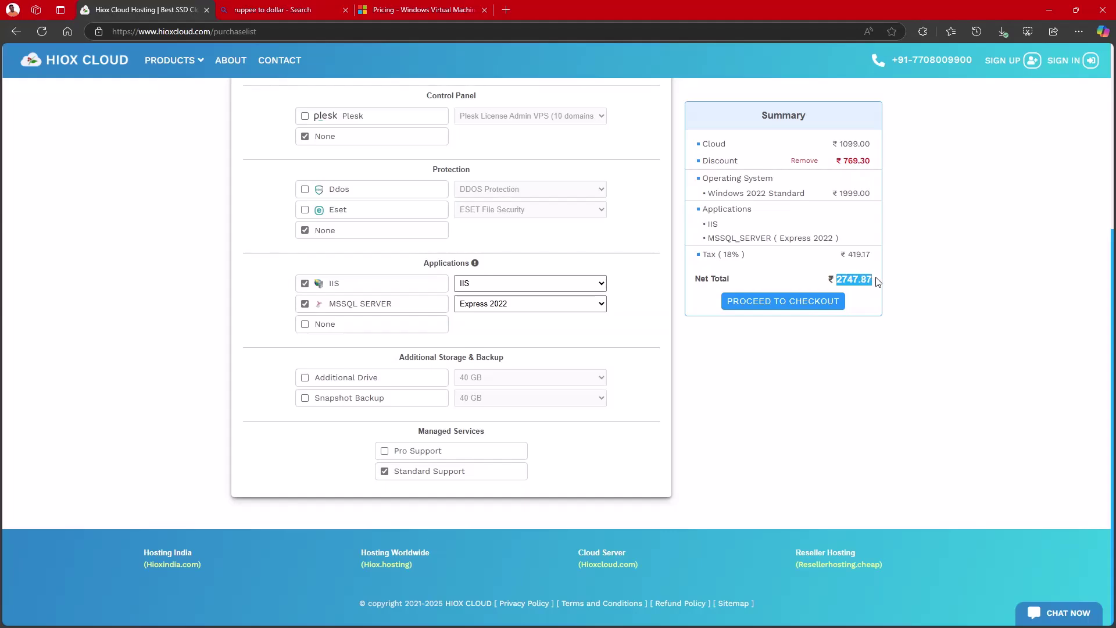
{"action": "key", "text": "ctrl+c"}
{"action": "left_click", "coordinate": [256, 17]}
{"action": "left_click", "coordinate": [181, 273]}
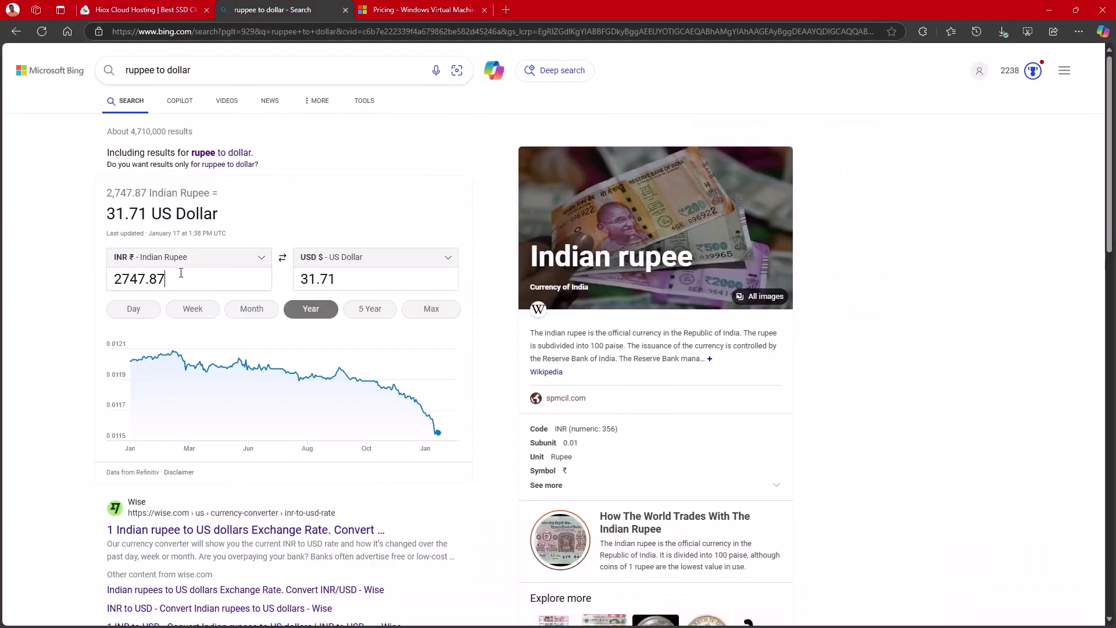
{"action": "left_click_drag", "start_coordinate": [179, 279], "coordinate": [115, 269]}
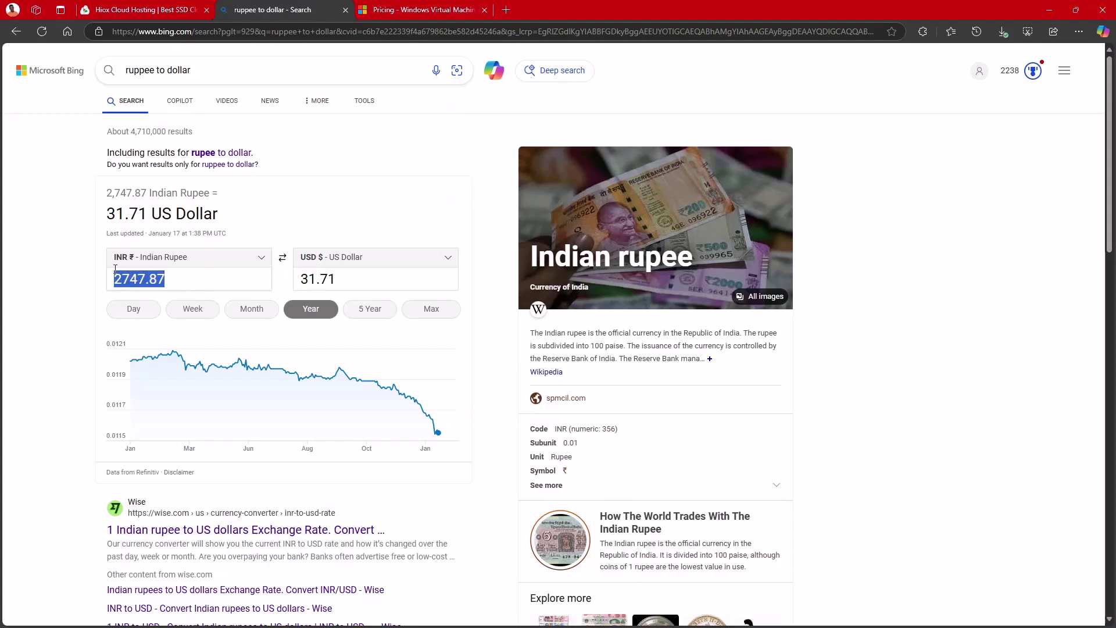
{"action": "left_click", "coordinate": [175, 282]}
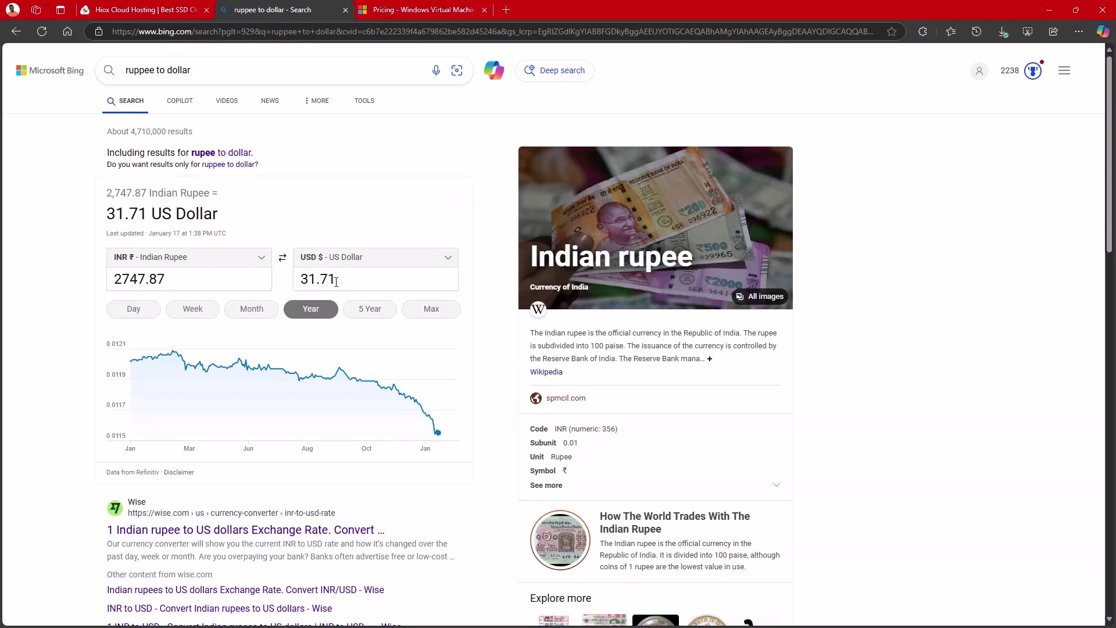
{"action": "left_click_drag", "start_coordinate": [339, 279], "coordinate": [299, 277]}
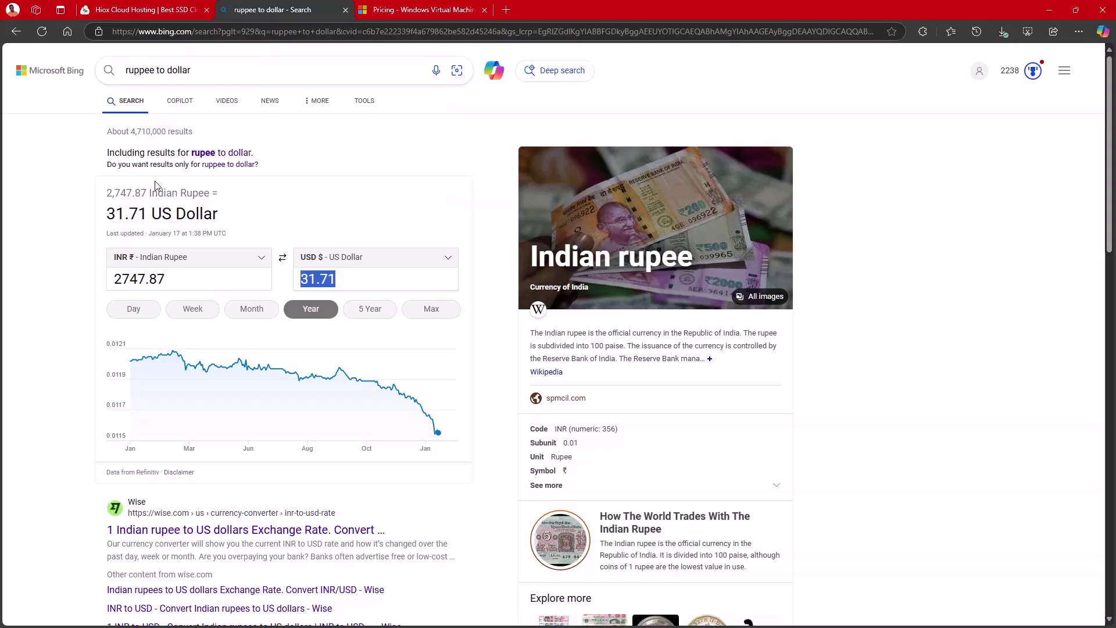
{"action": "left_click", "coordinate": [146, 14]}
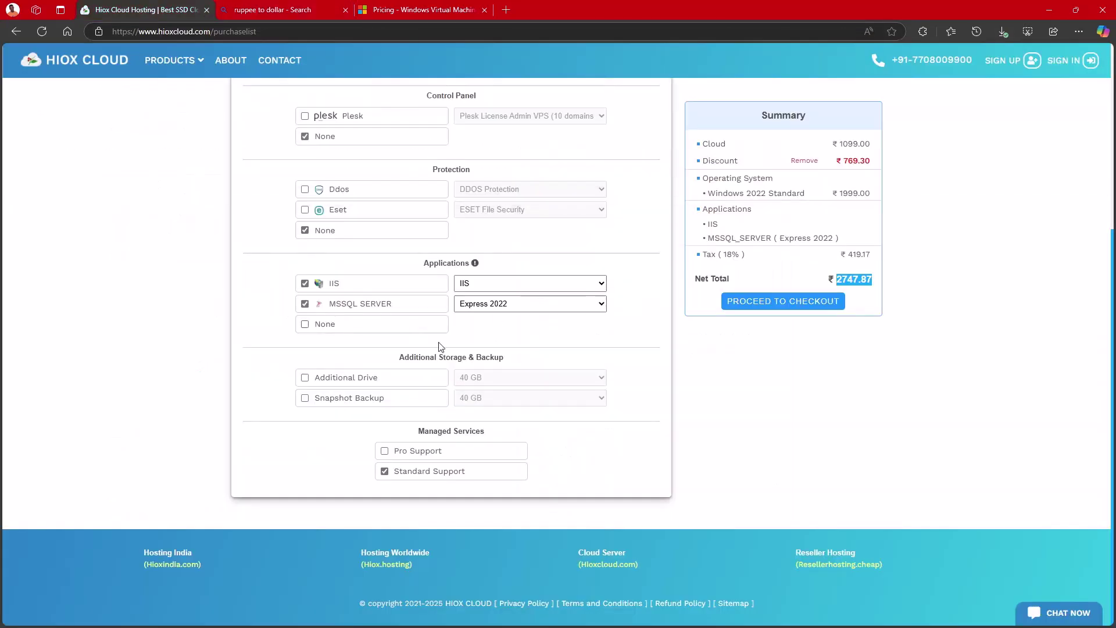